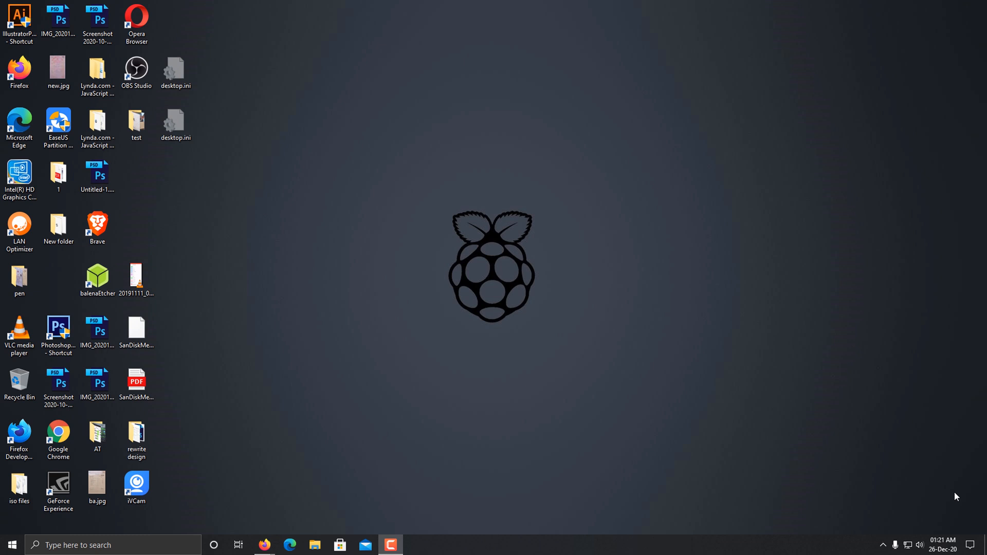
Switch to Firefox, search the web for "ventoy" and open the official Ventoy website.
mouse_move(265, 545)
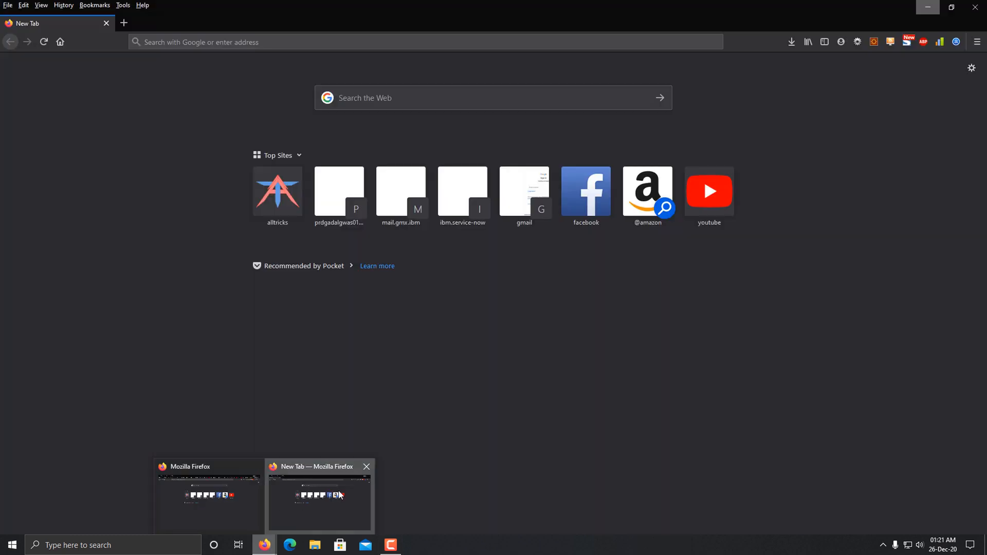
click(339, 496)
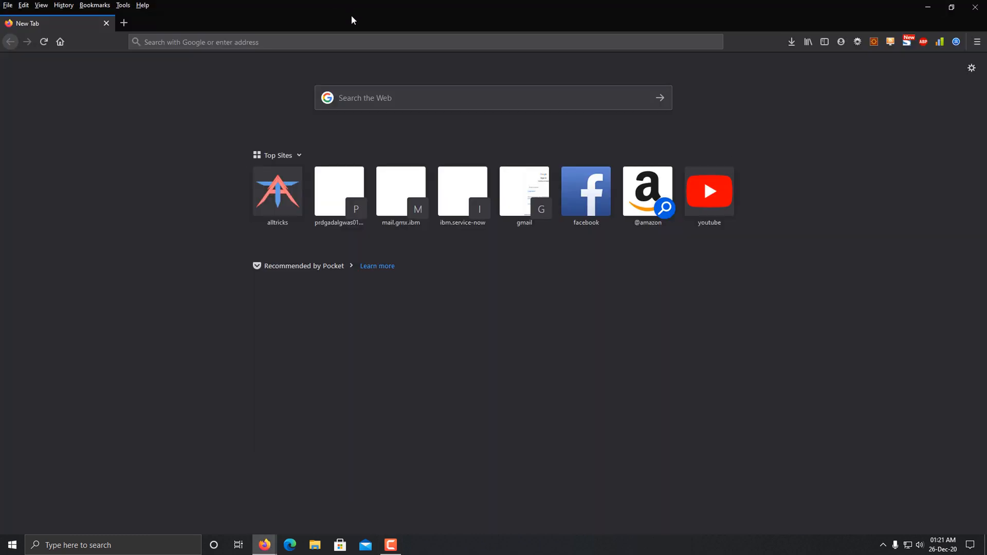
click(375, 100)
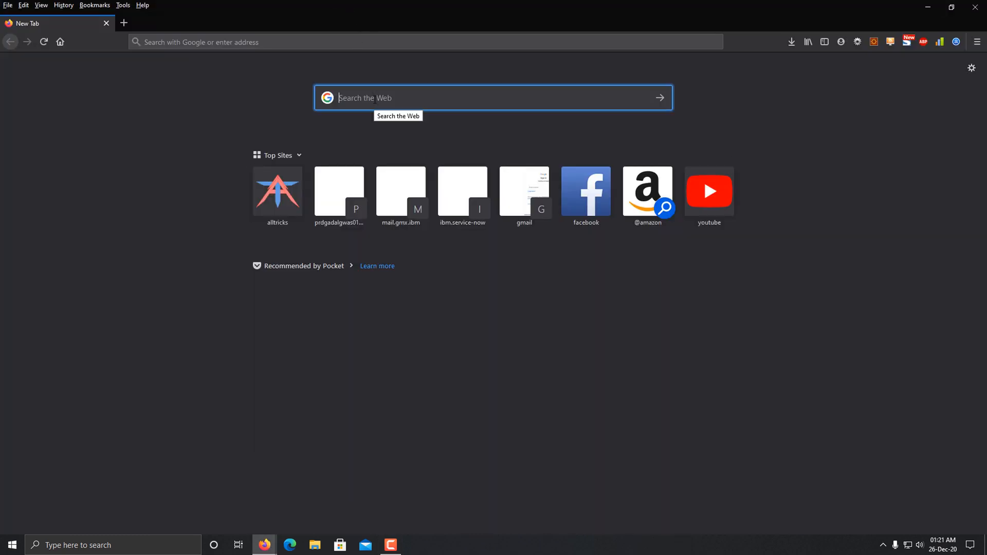
text(ven)
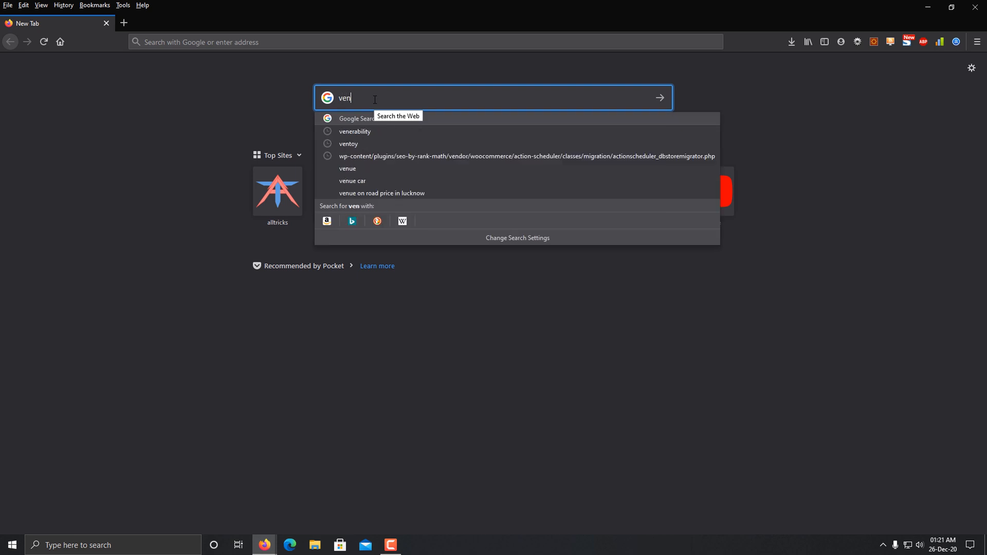
text(to)
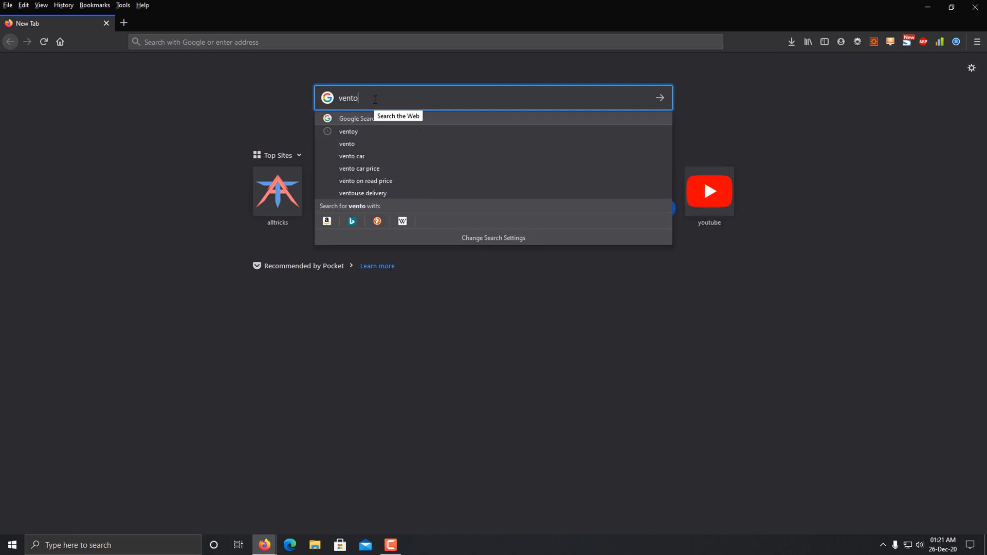
text(y)
key(Return)
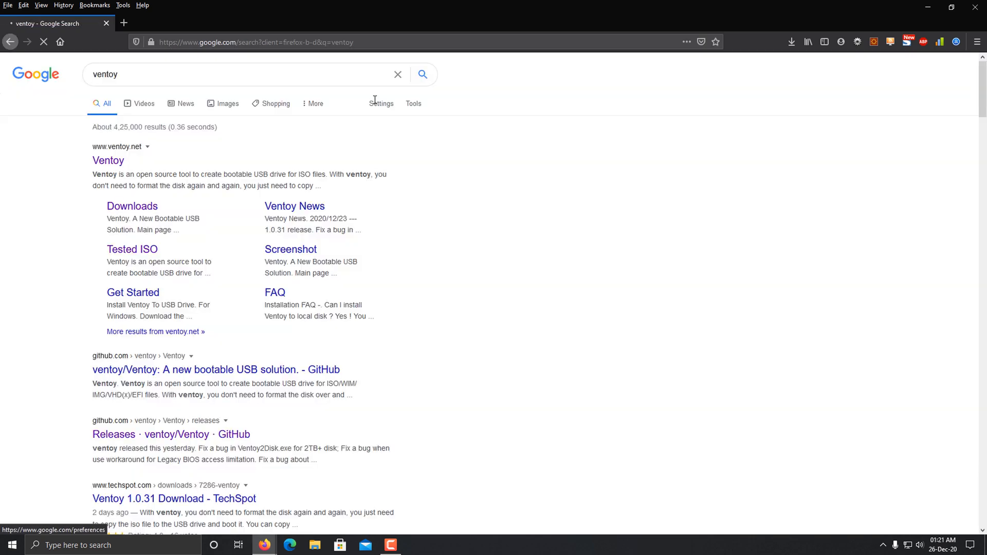
click(108, 162)
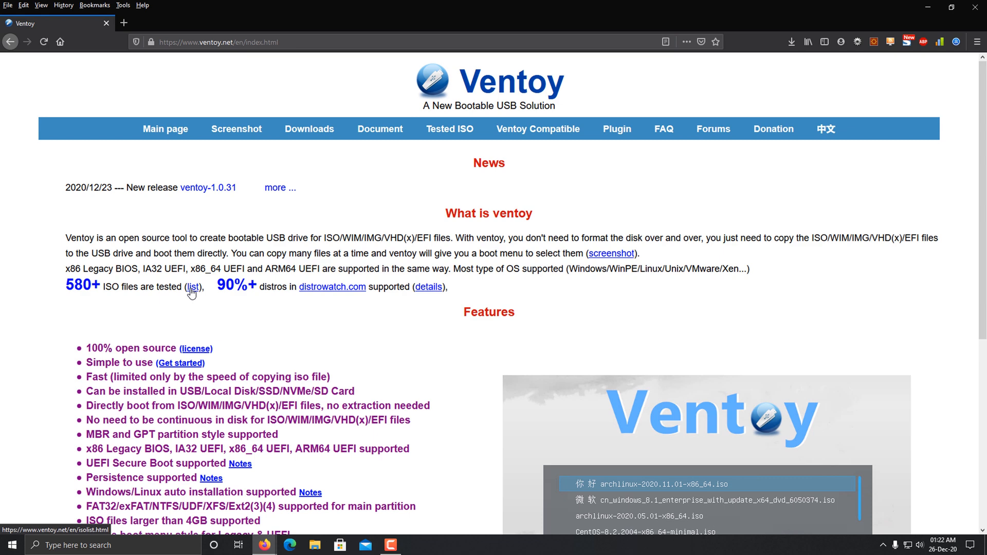
Go to the Ventoy site's Downloads page and follow the ventoy-1.0.31-windows.zip link to the GitHub releases.
scroll(192, 289, down, 1)
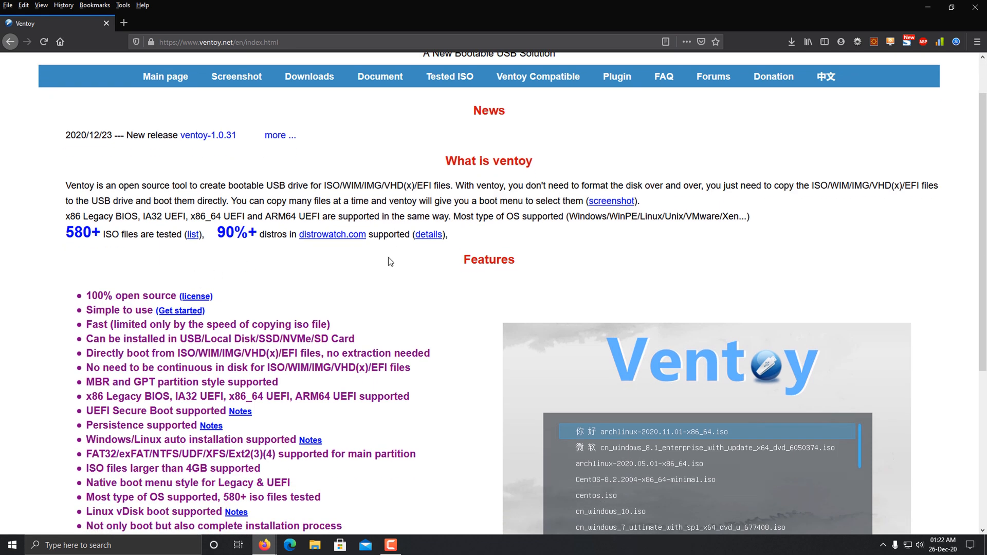
scroll(390, 262, down, 4)
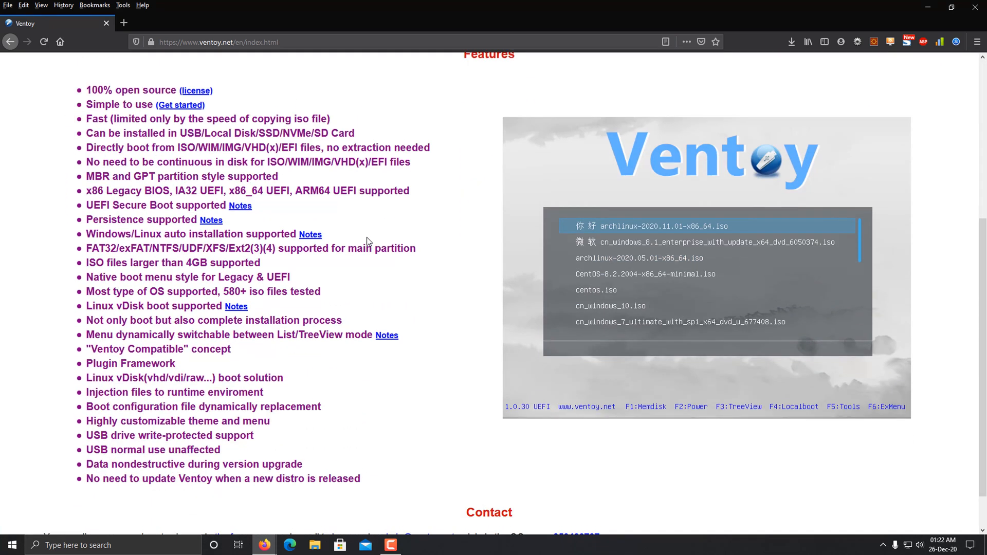
scroll(367, 239, up, 1)
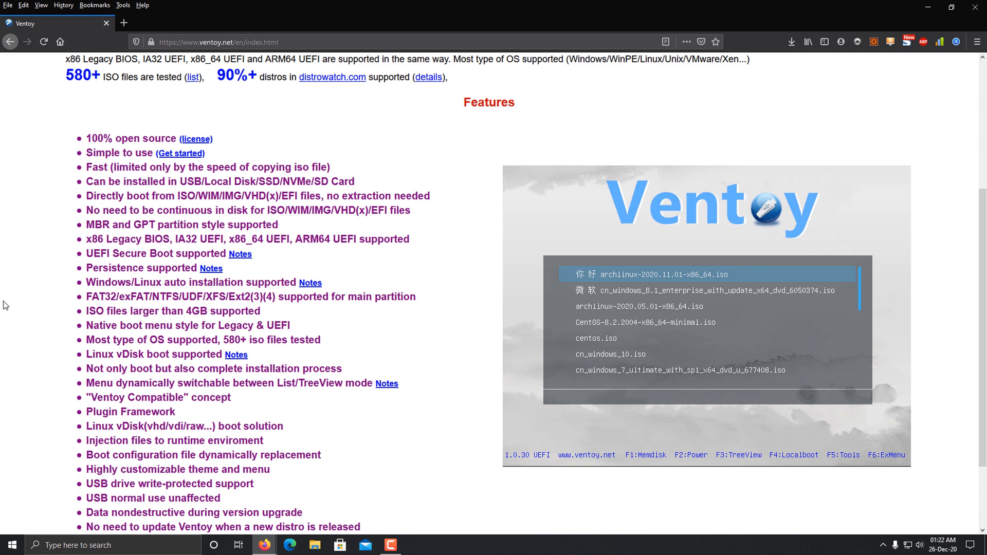
scroll(152, 224, down, 1)
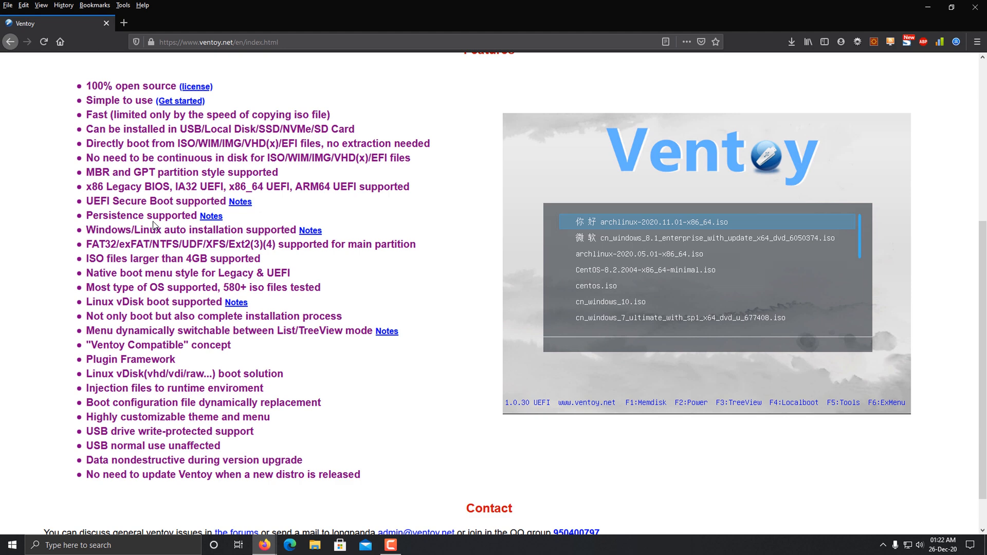
scroll(153, 224, up, 5)
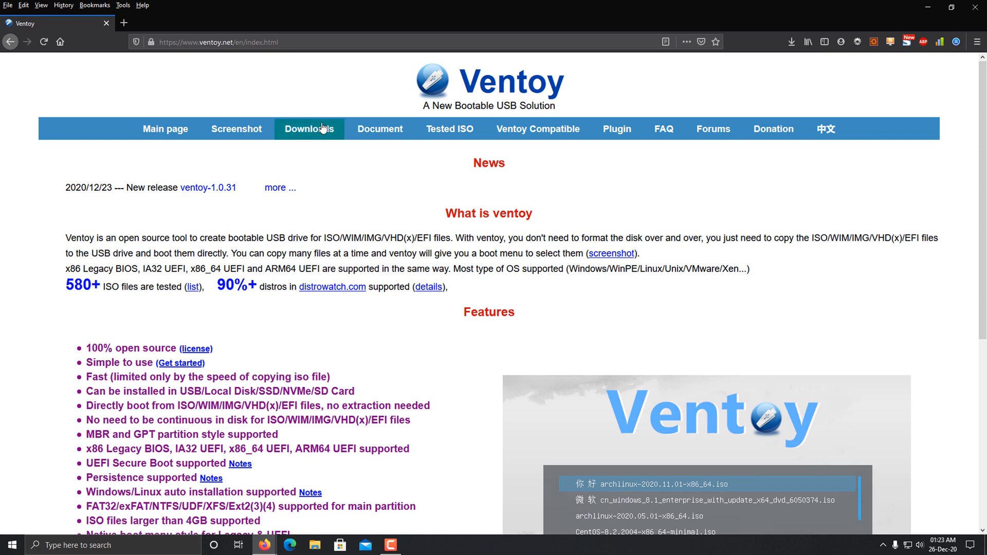
click(318, 132)
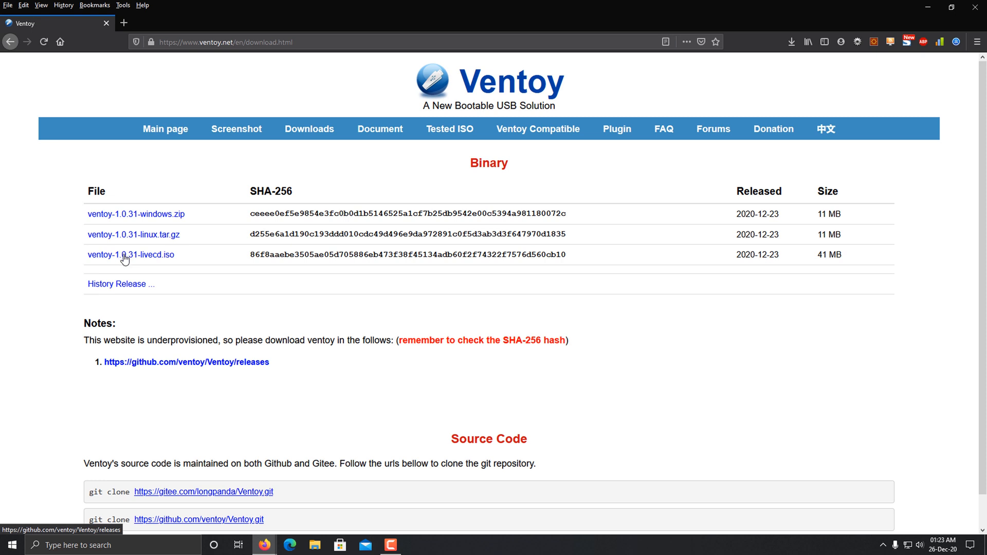
click(149, 215)
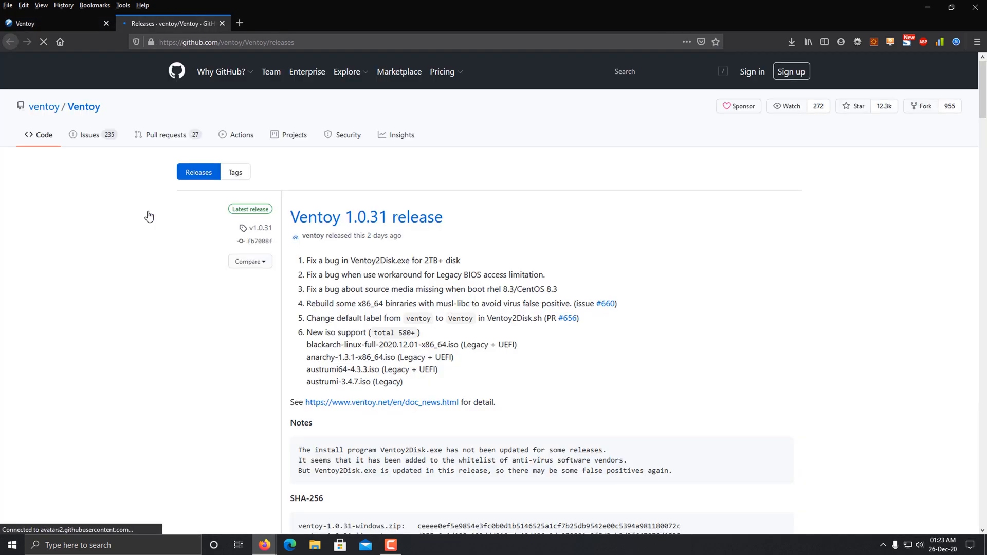
Download ventoy-1.0.31-windows.zip from the Ventoy 1.0.31 release assets and save the file.
scroll(354, 291, down, 1)
scroll(354, 291, down, 2)
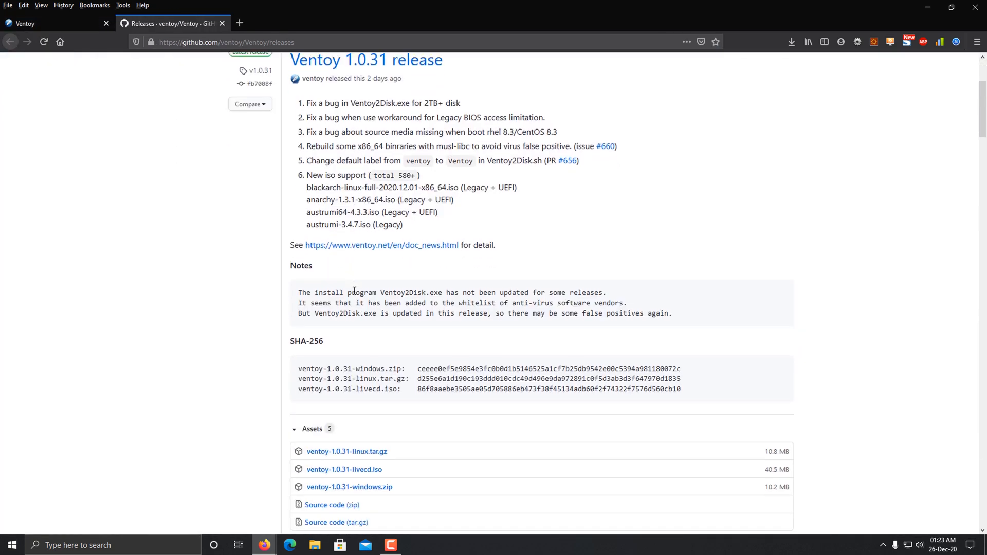
scroll(226, 470, down, 1)
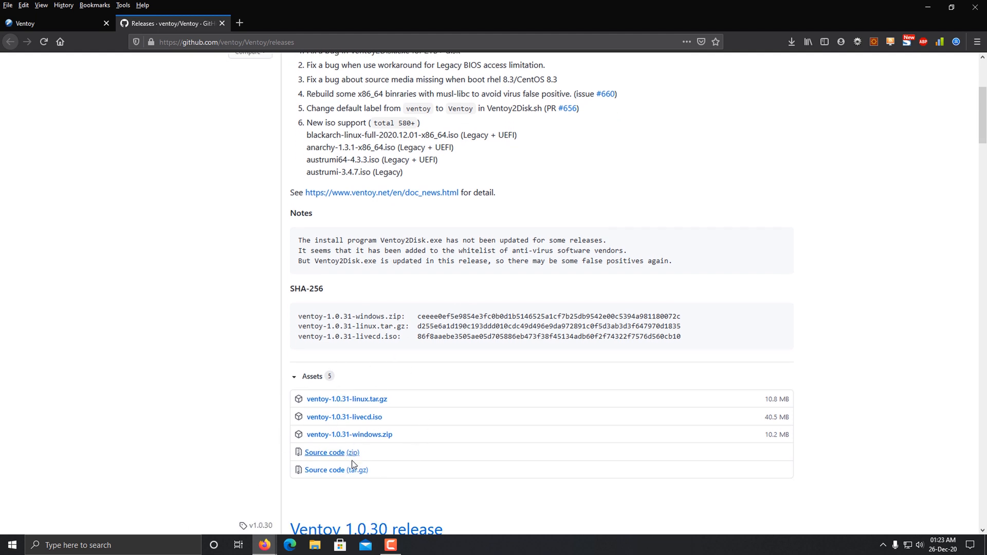
click(347, 436)
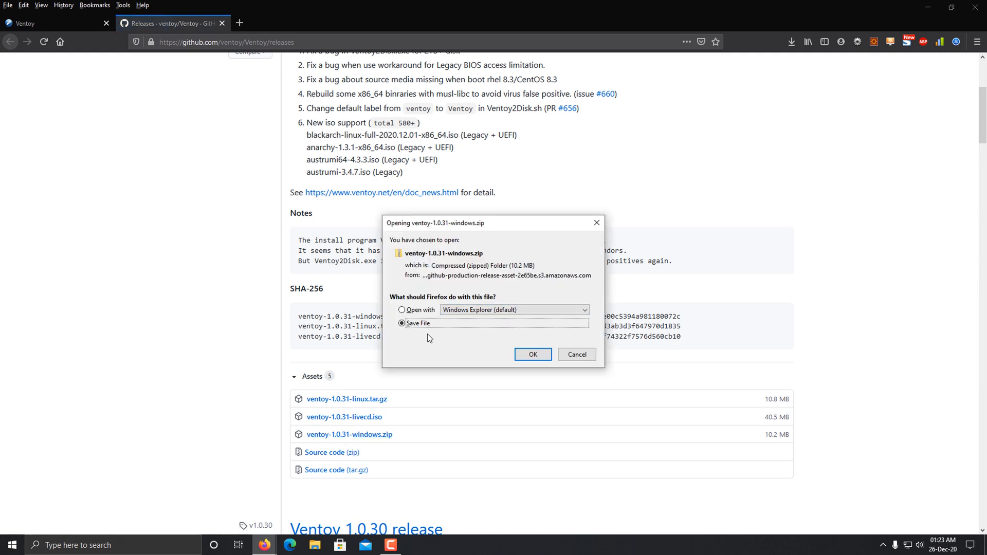
click(529, 353)
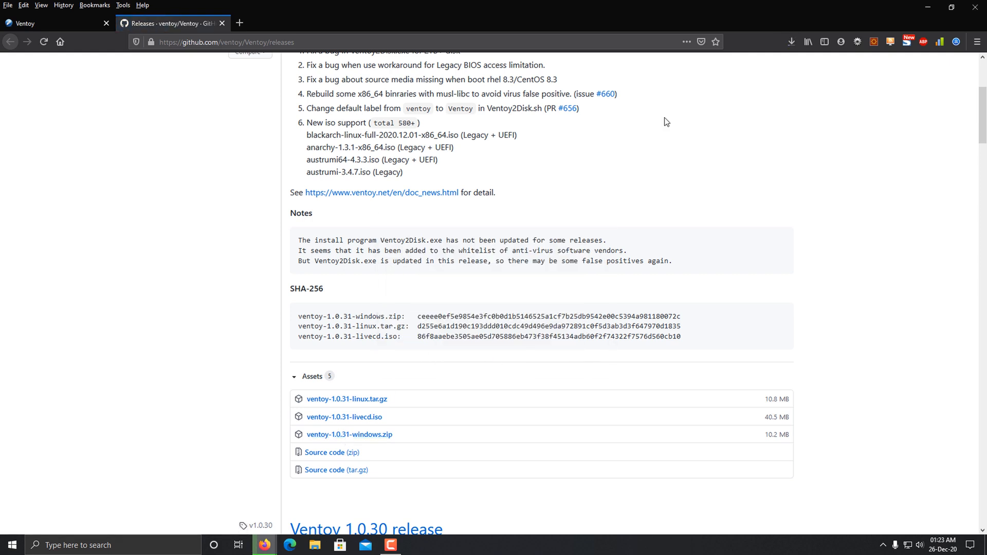
Check the progress of the ventoy-1.0.31-windows.zip download and open its containing folder.
click(792, 43)
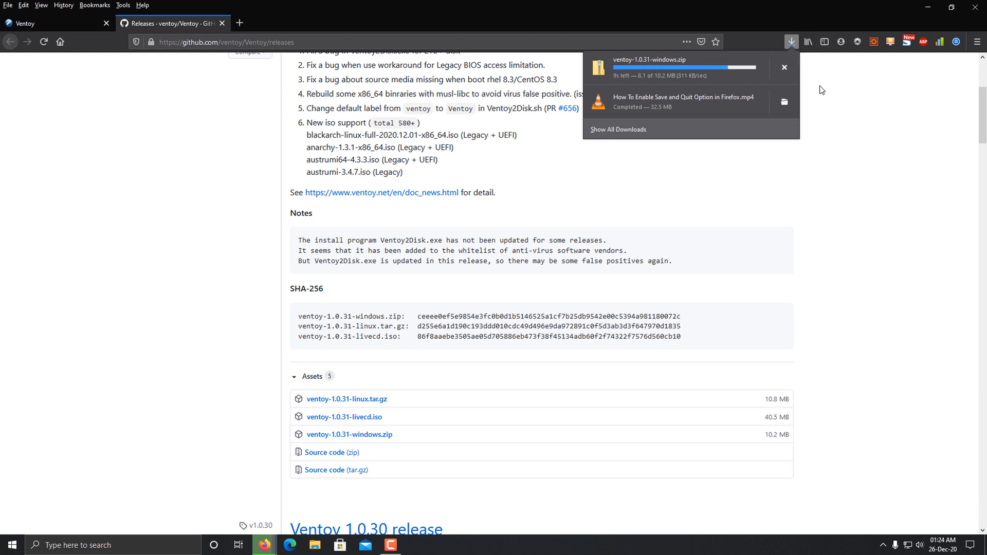
click(791, 41)
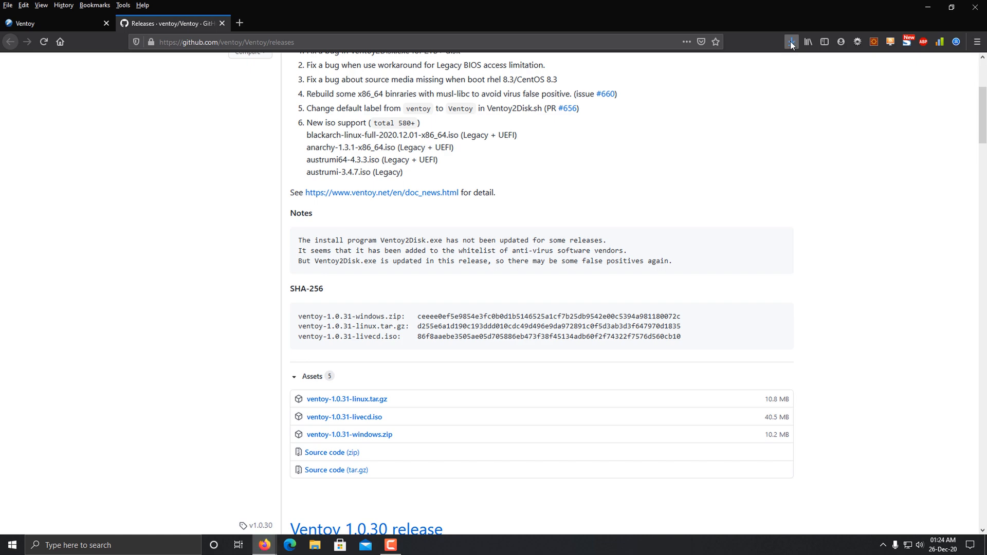
click(790, 41)
click(781, 76)
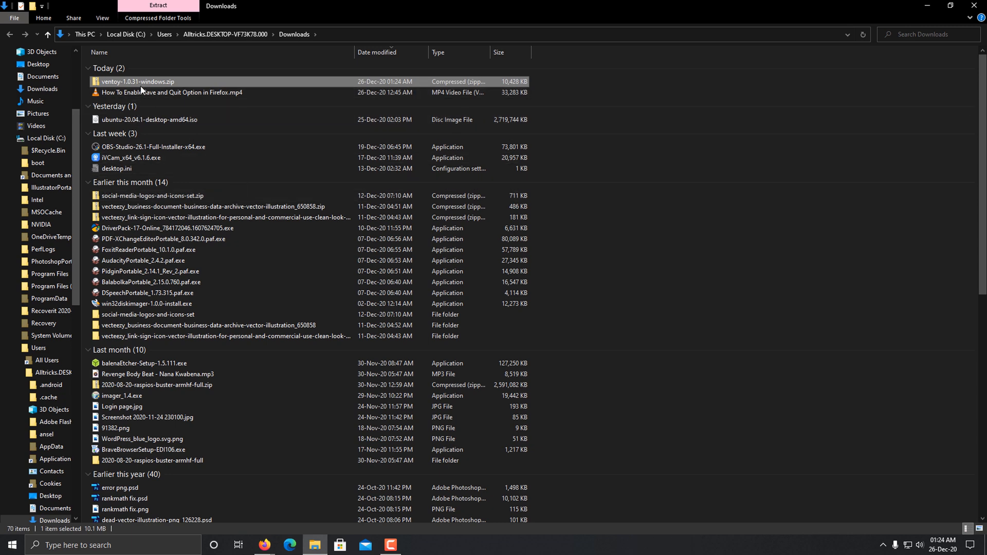
Extract ventoy-1.0.31-windows.zip with 7-Zip into the Downloads folder.
right_click(142, 85)
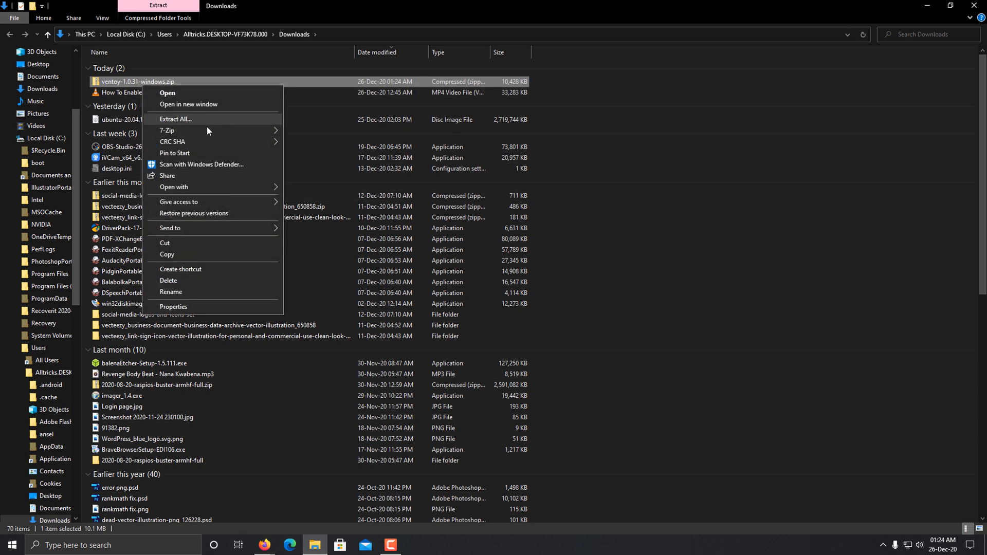
mouse_move(208, 131)
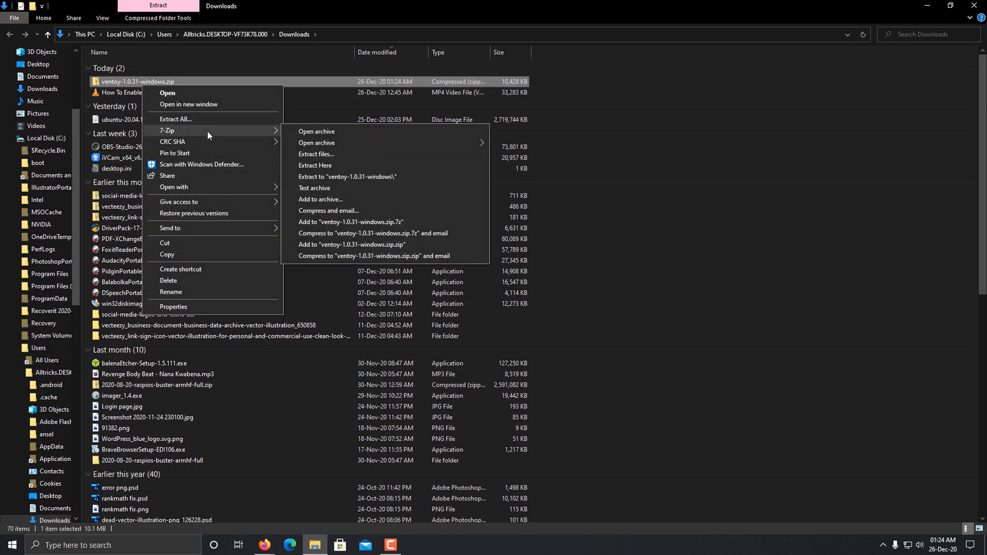
click(319, 154)
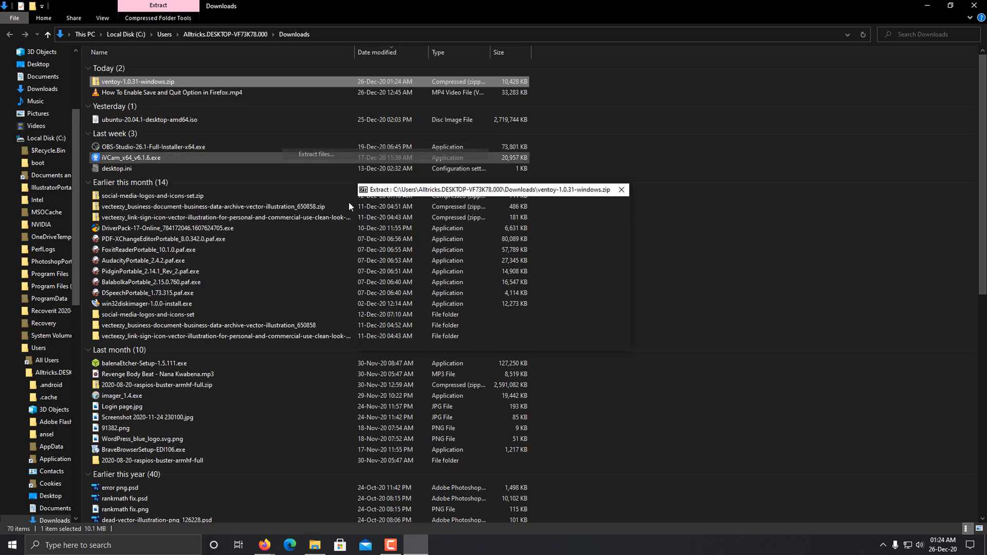
click(487, 337)
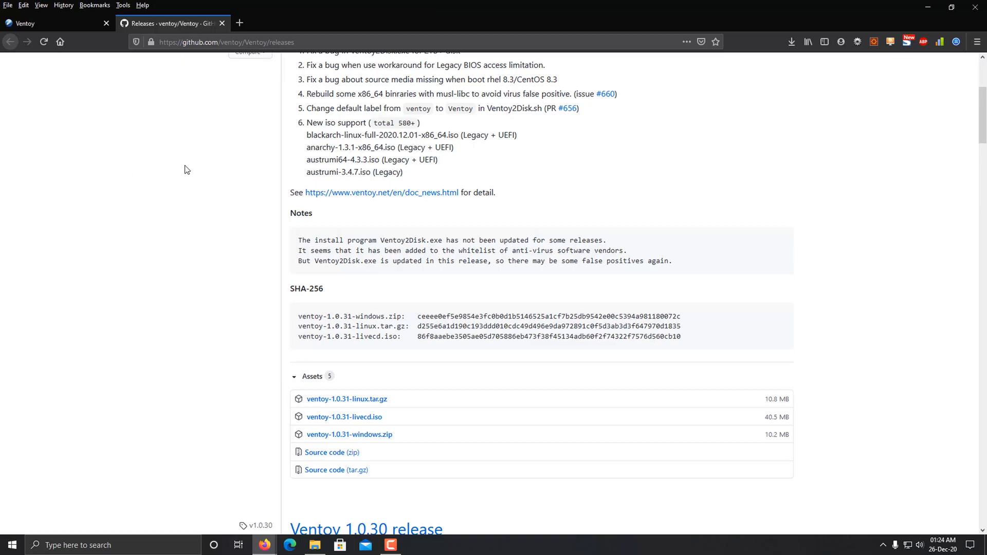
Return to the Downloads folder in File Explorer and run Ventoy2Disk.exe from the extracted ventoy-1.0.31 folder.
mouse_move(315, 545)
click(318, 488)
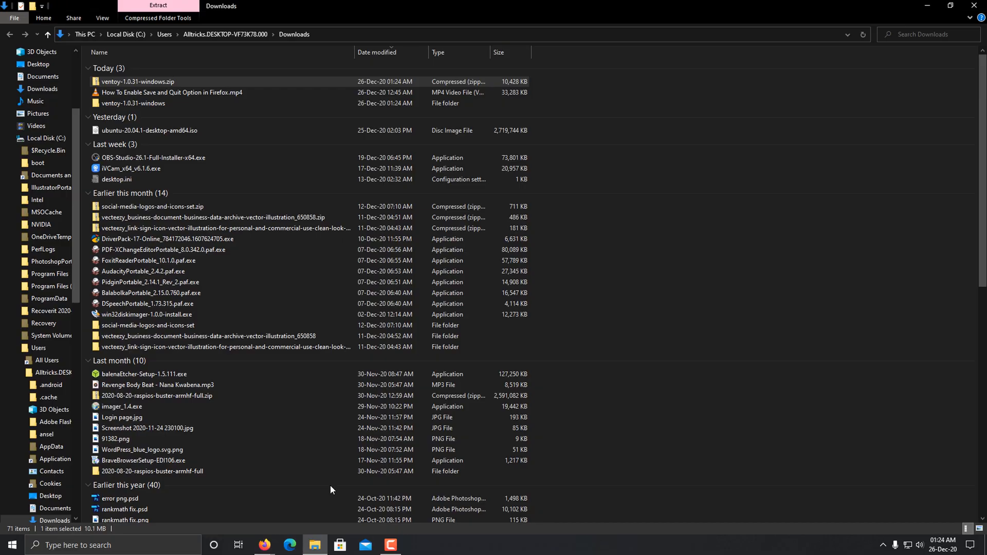
double_click(141, 102)
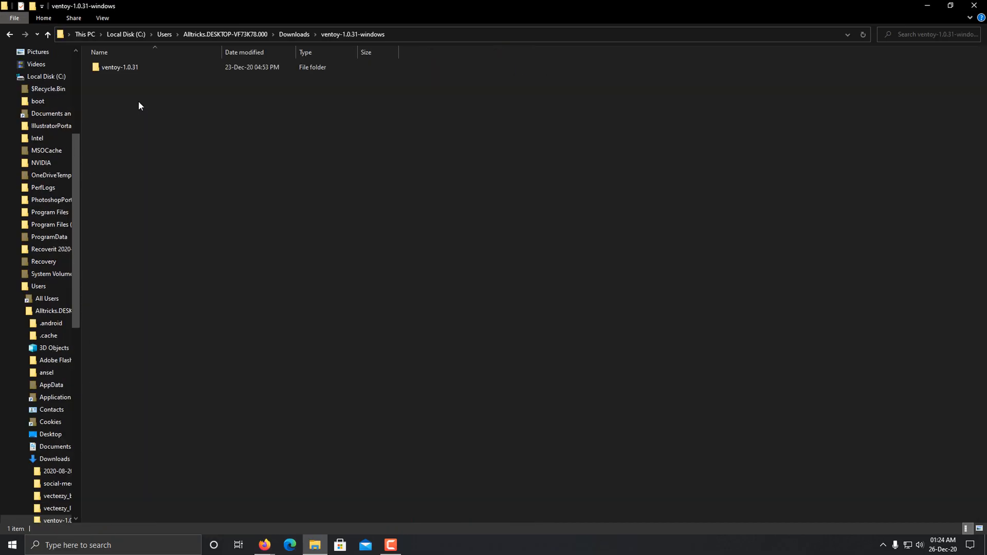
double_click(137, 72)
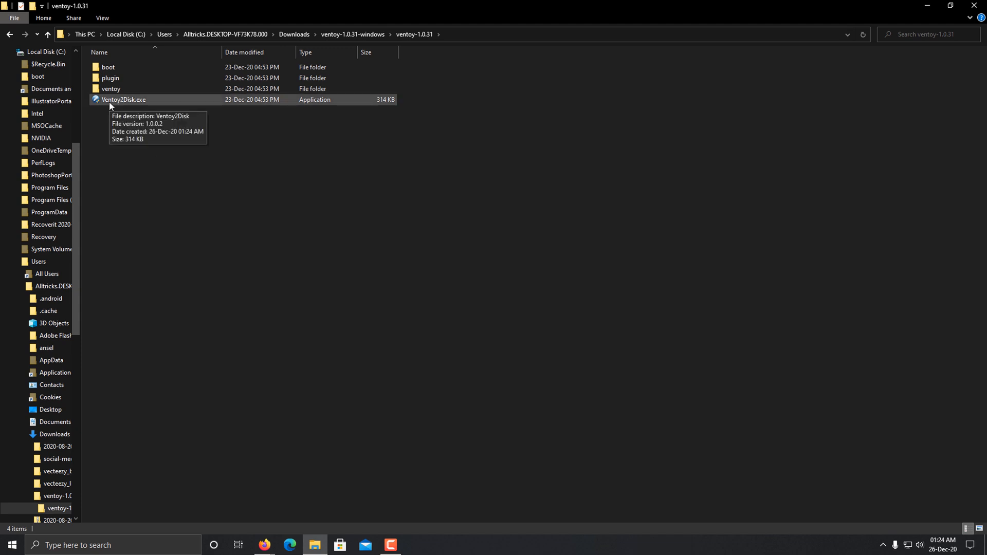
double_click(123, 101)
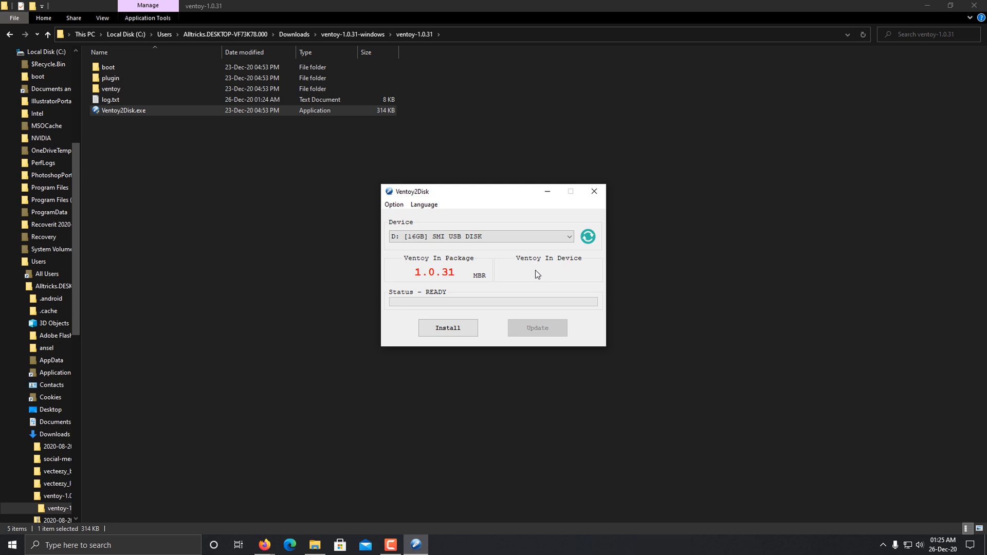
Install Ventoy on the D: [16GB] SMI USB DISK device, accepting the disk formatting, and minimize Ventoy2Disk.
click(487, 236)
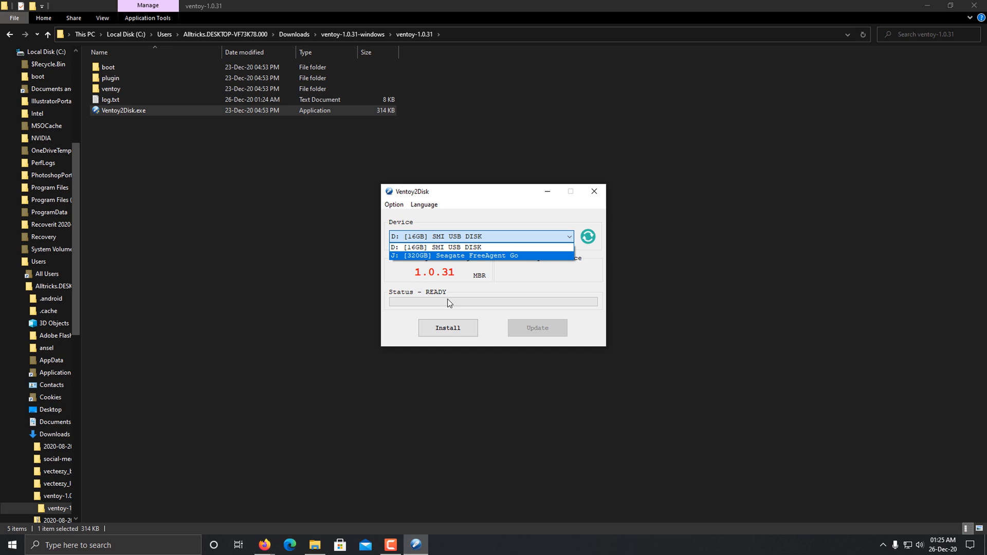
click(498, 281)
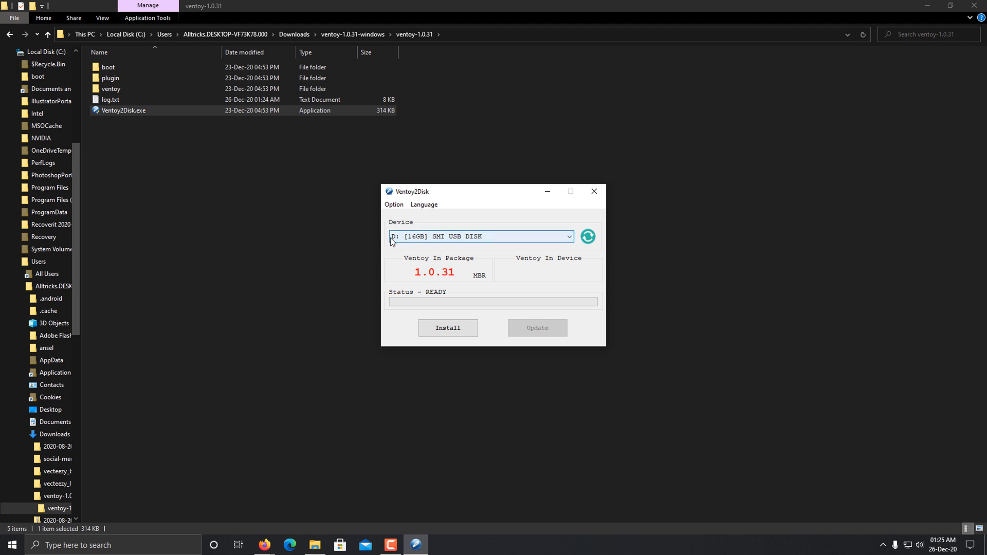
click(430, 332)
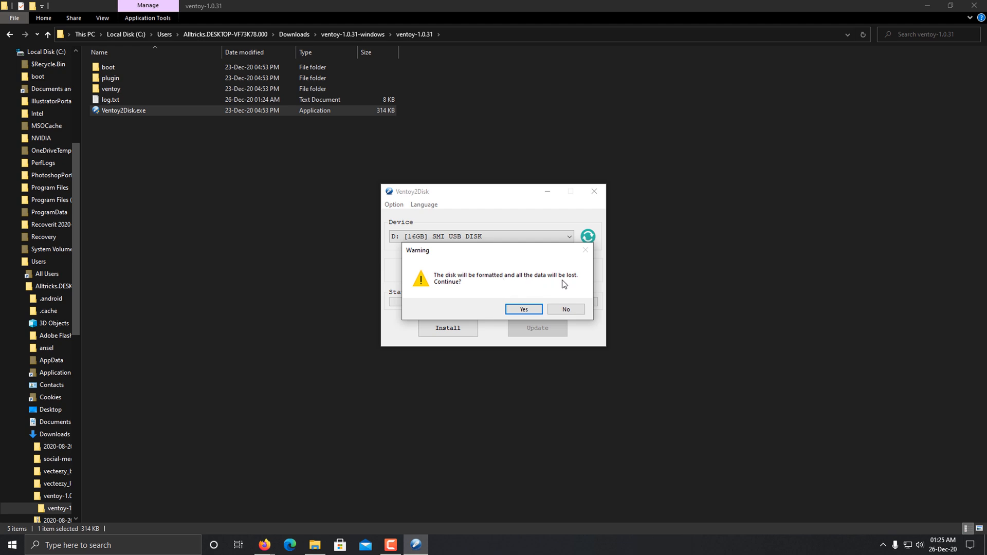
click(520, 309)
click(523, 309)
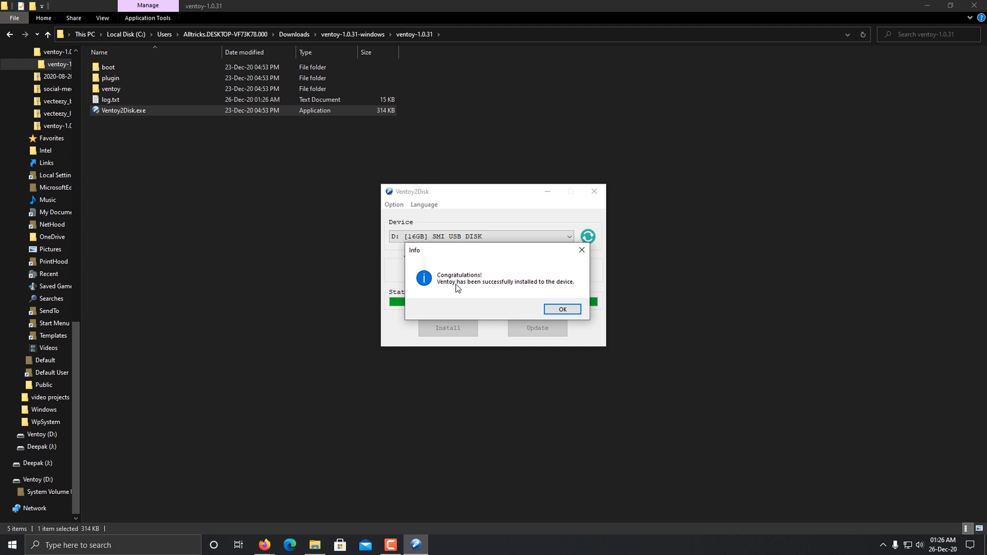
click(561, 309)
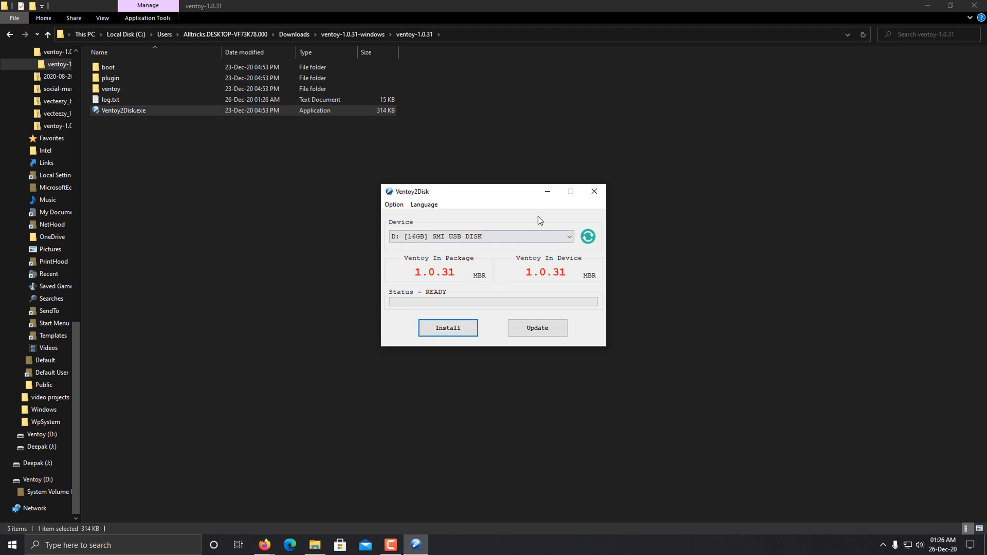
click(543, 195)
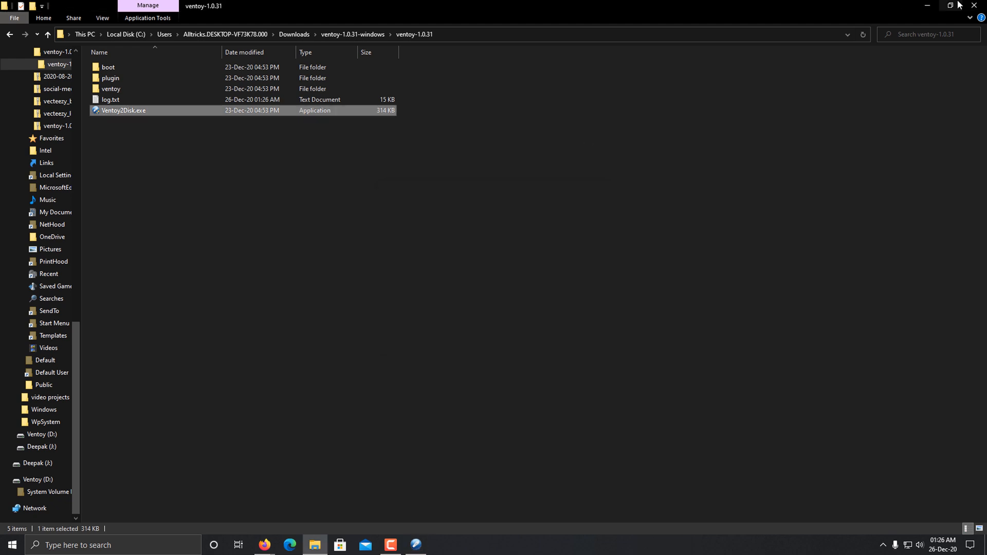
Close the ventoy-1.0.31 folder window and open the Ventoy (D:) drive in a reduced File Explorer window with the browser minimized.
click(974, 6)
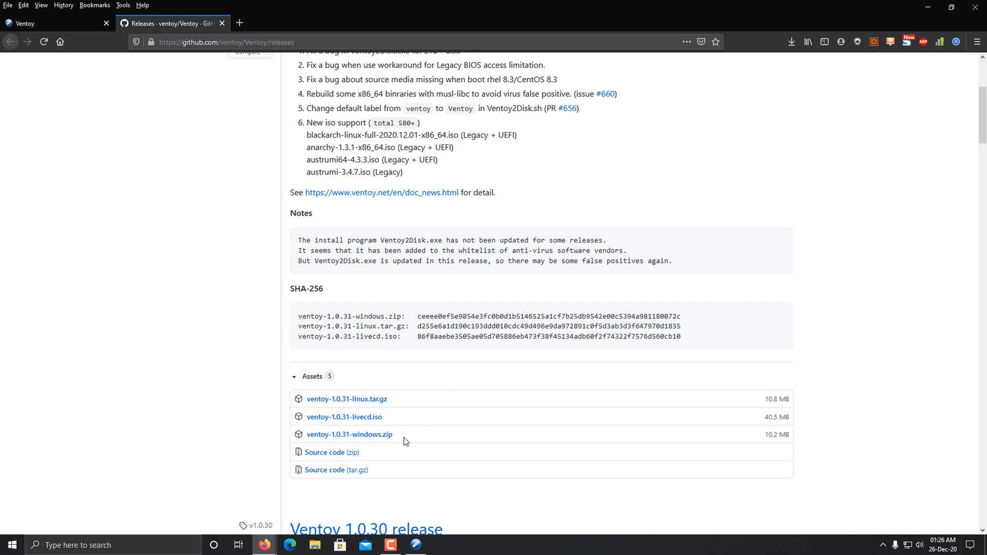
click(314, 544)
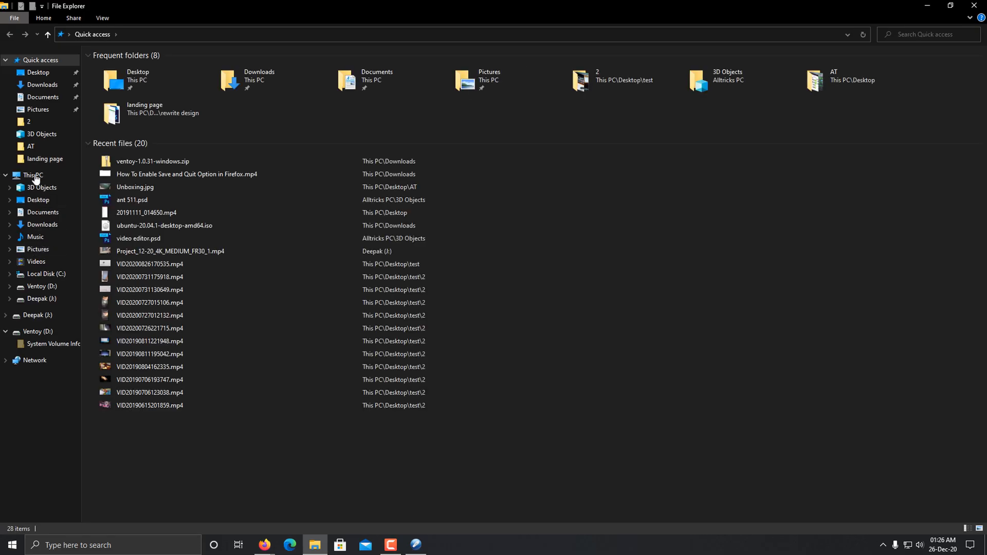
click(20, 175)
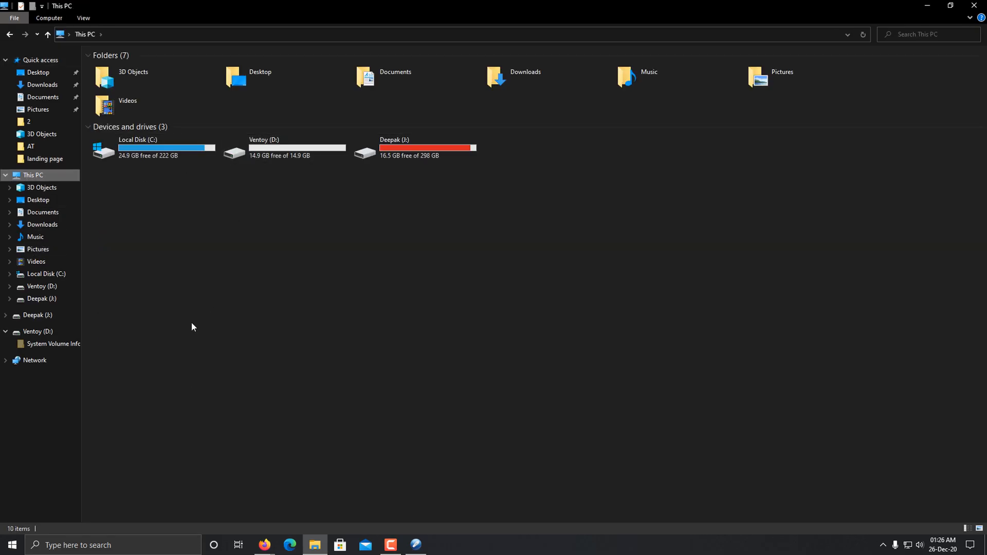
double_click(299, 153)
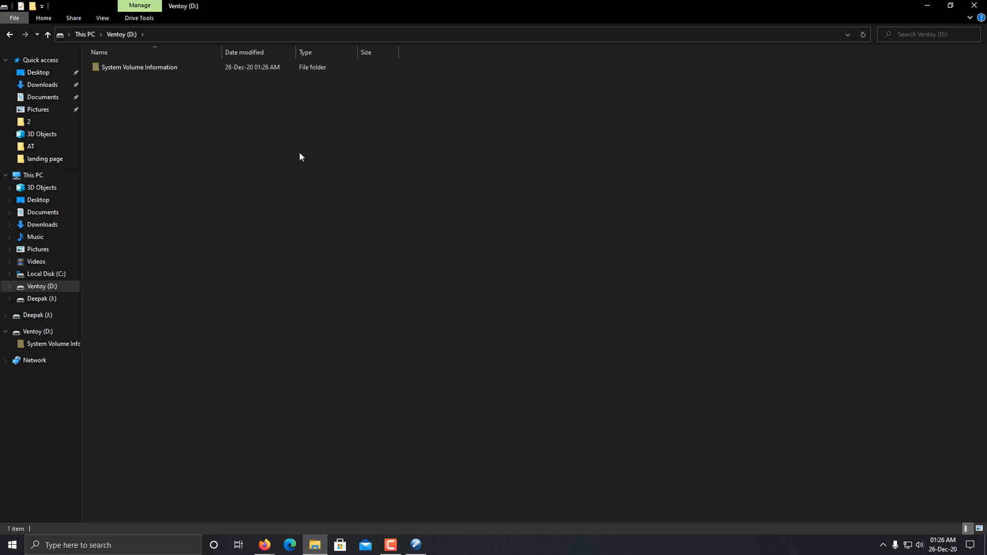
double_click(430, 11)
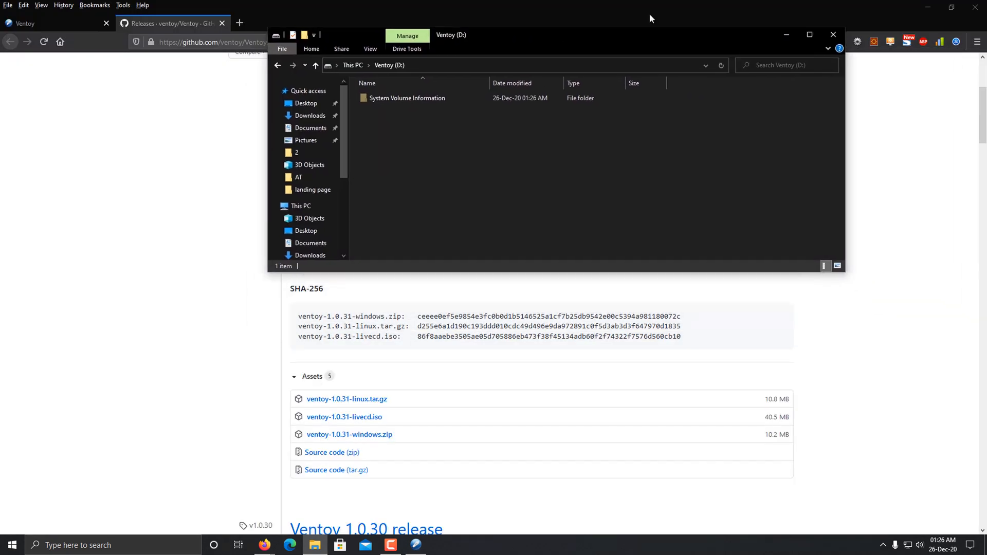
click(926, 7)
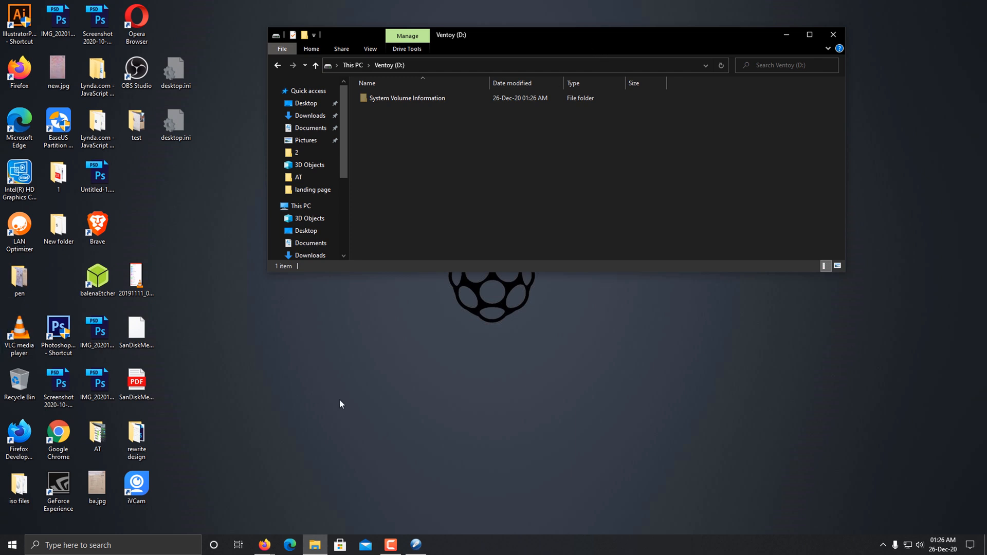
Open the desktop's iso files folder beside the Ventoy (D:) window and copy its eight ISO images onto the Ventoy drive.
double_click(21, 495)
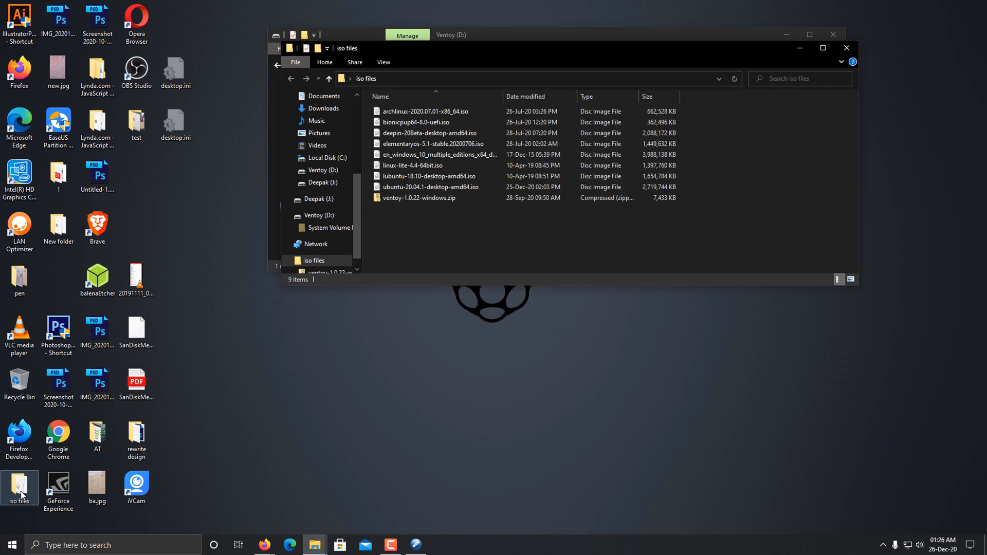
drag(481, 51, 523, 260)
click(496, 394)
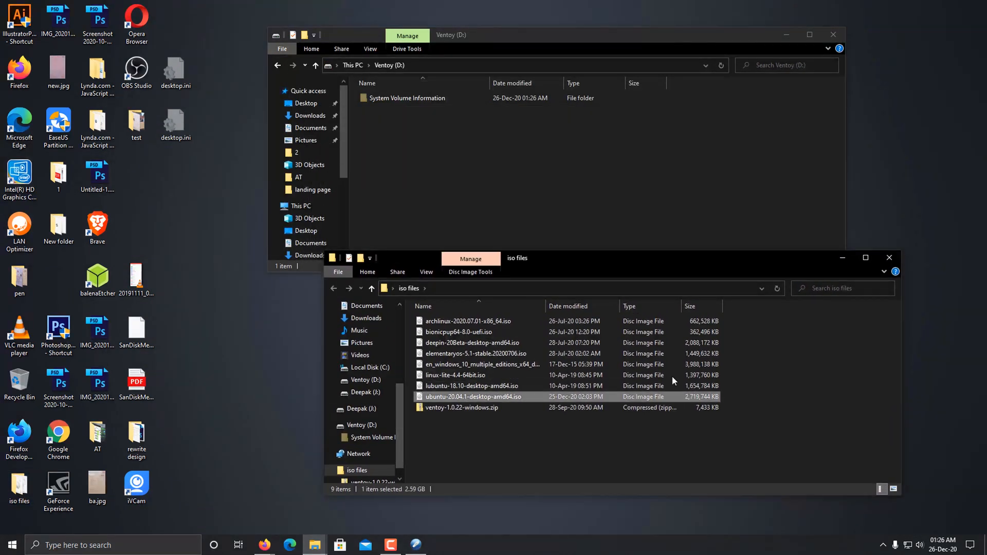
drag(725, 397, 443, 318)
drag(450, 373, 451, 198)
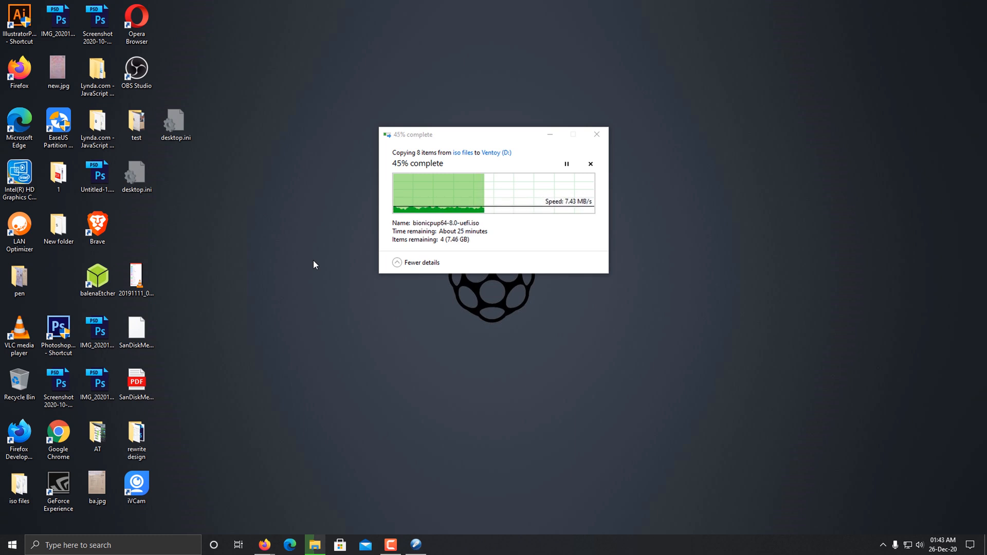
right_click(313, 260)
click(640, 292)
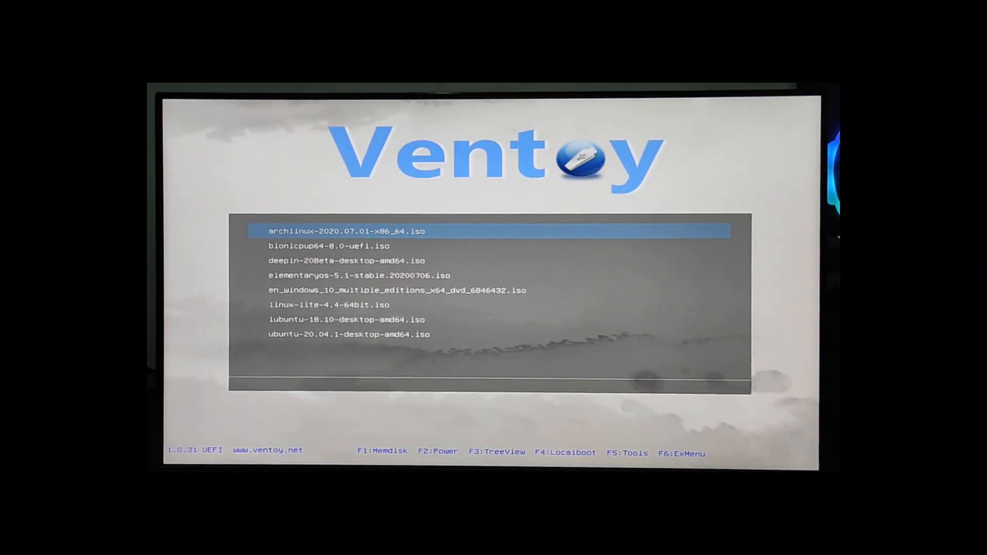
Boot ubuntu-20.04.1-desktop-amd64.iso from the Ventoy boot menu and start the default Ubuntu entry in GRUB.
key(Down)
key(Down)
key(Down)
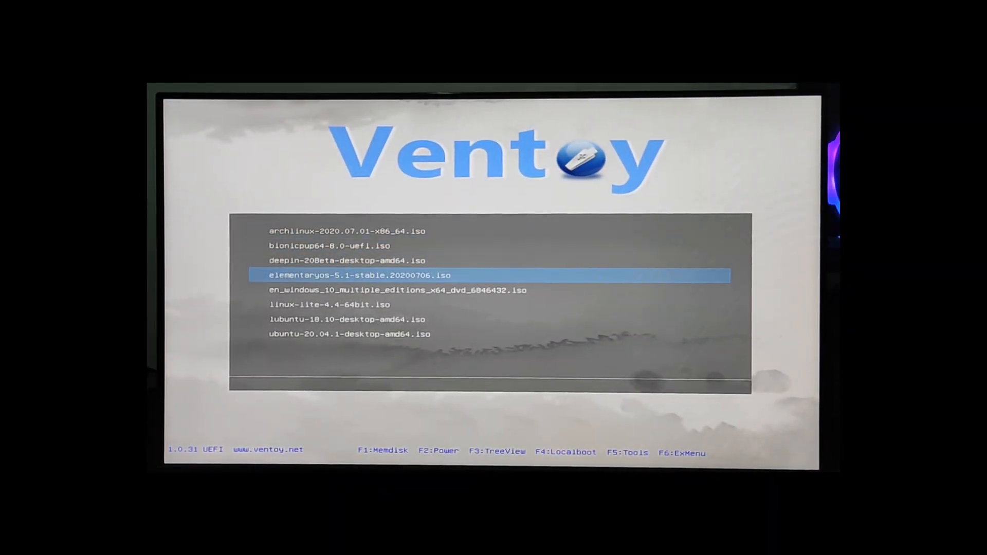
key(Down)
key(Down)
key(Down)
key(Down)
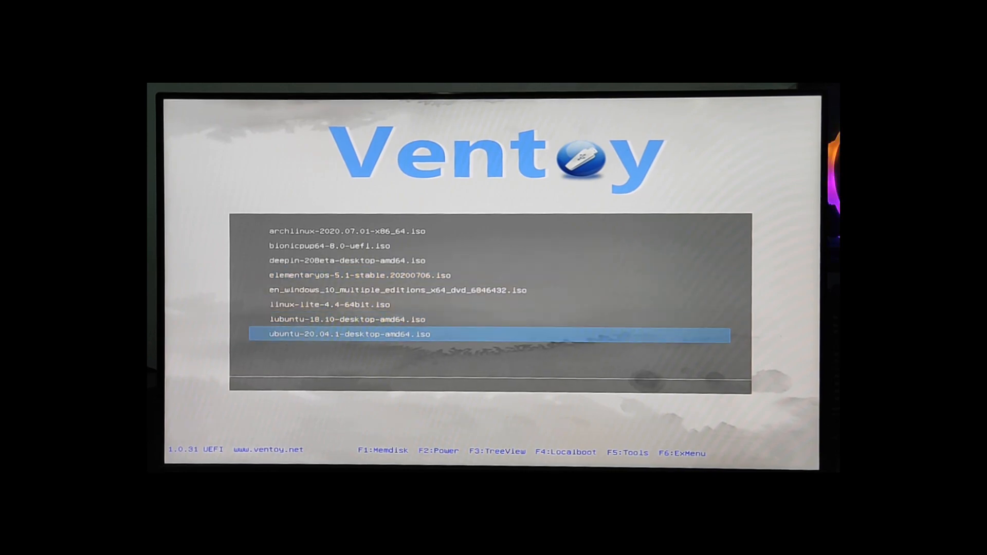
key(Return)
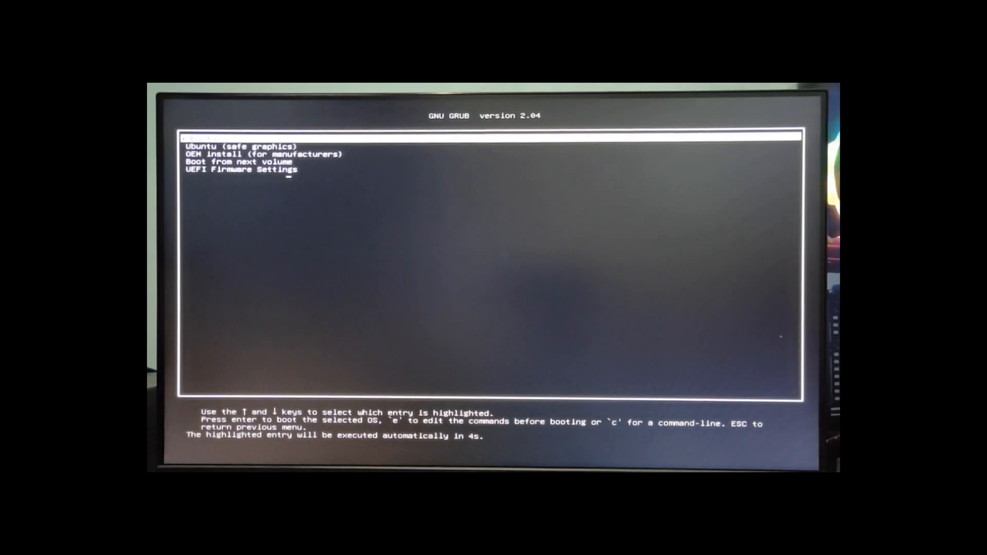
key(Return)
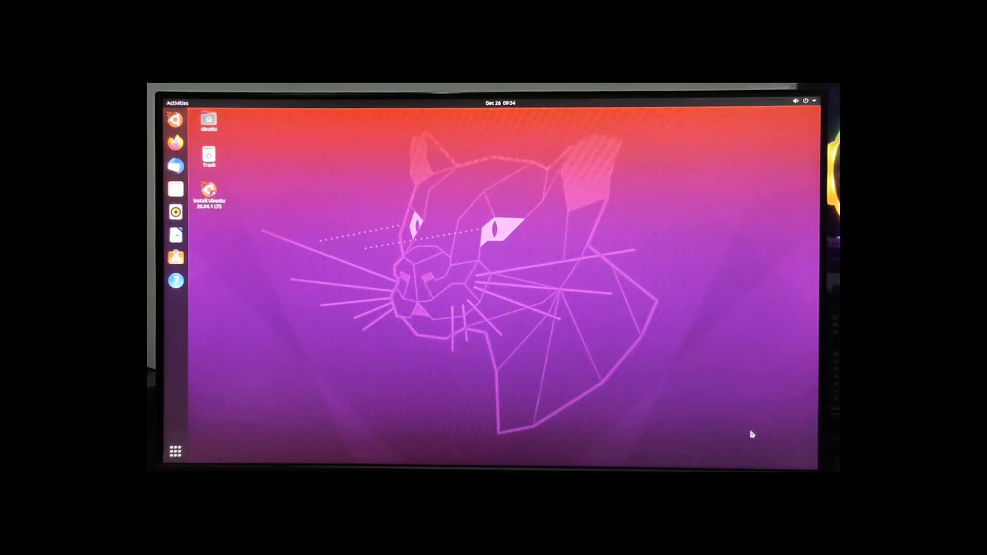
Restart the computer from the live Ubuntu desktop and acknowledge the installation medium prompt to get back to the Ventoy menu.
click(175, 451)
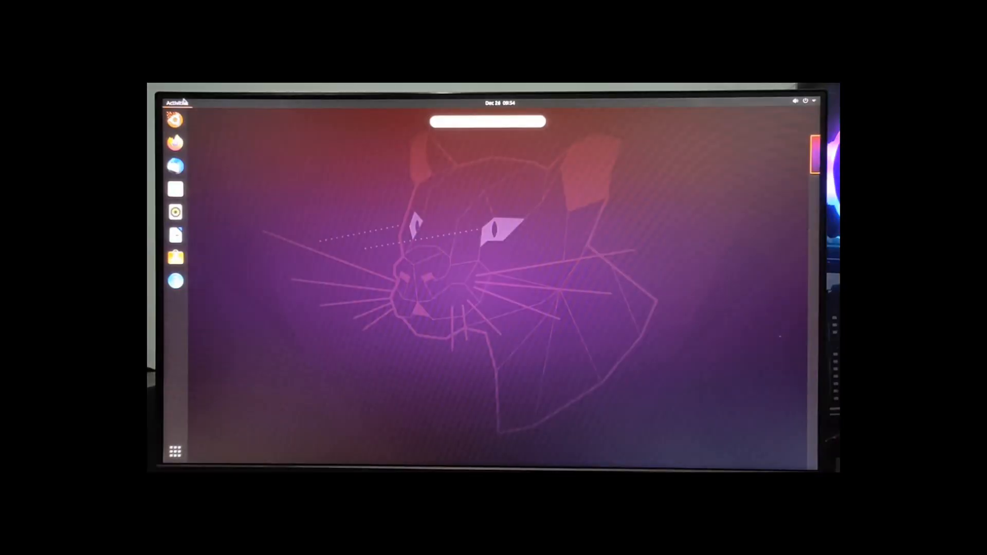
click(806, 101)
click(736, 185)
click(535, 301)
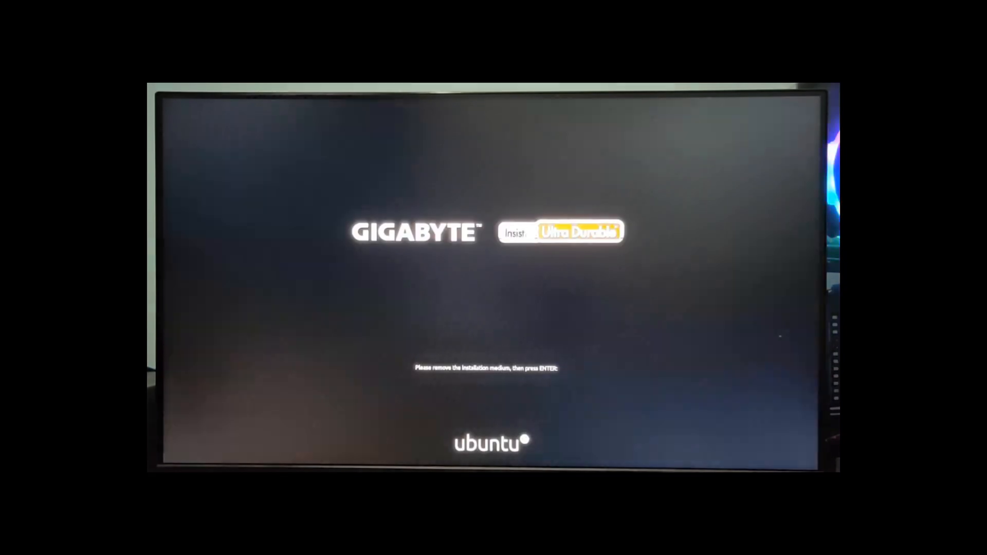
key(Return)
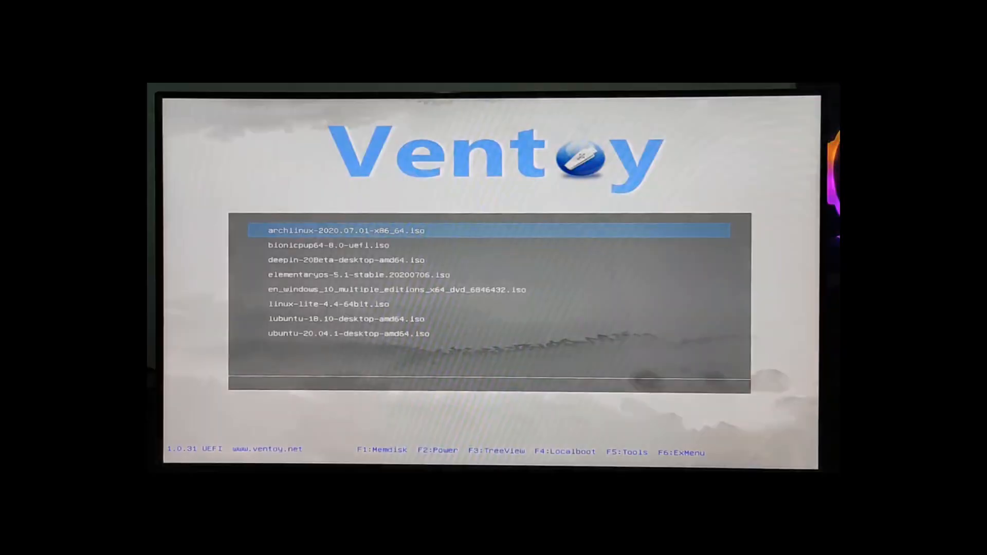
Boot bionicpup64-8.0-uefi.iso from the Ventoy boot menu and start its default GRUB entry.
key(Down)
key(Down)
key(Up)
key(Return)
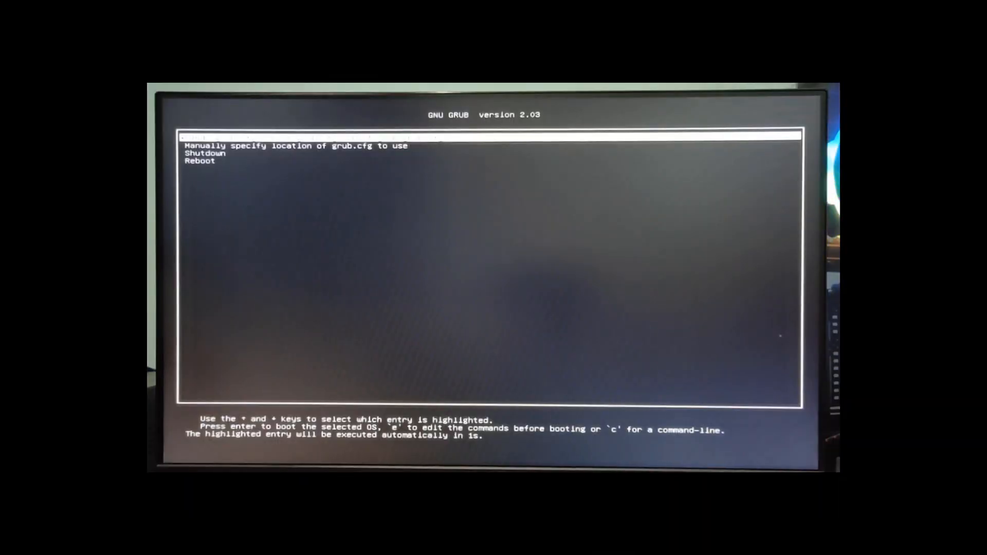
key(Return)
key(Return)
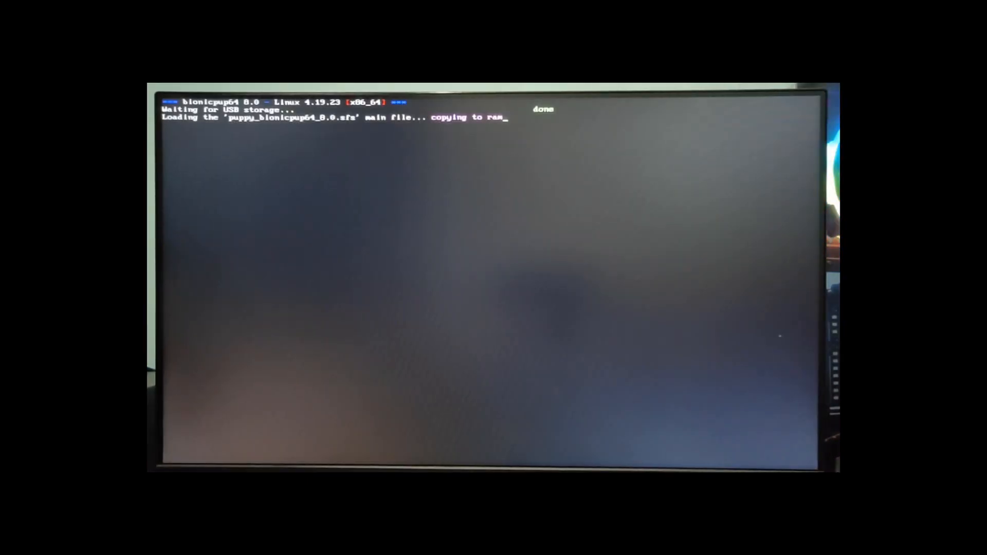